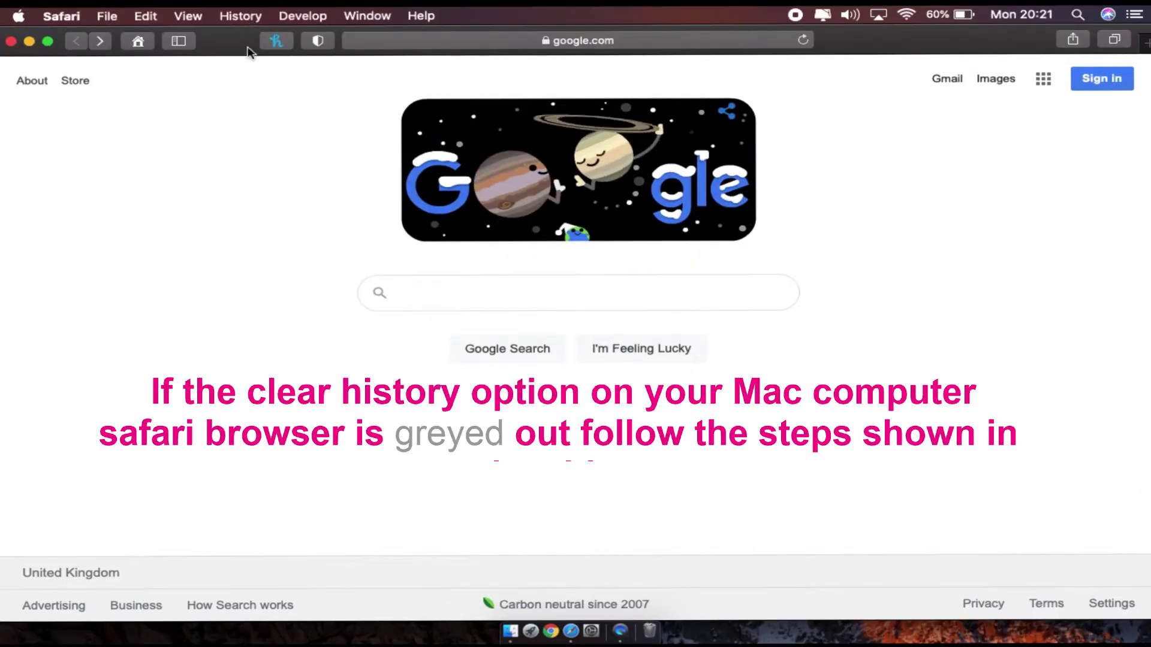
Show Safari's full history, with 23 items today, and dismiss the Screen Time extension alert
left_click(241, 16)
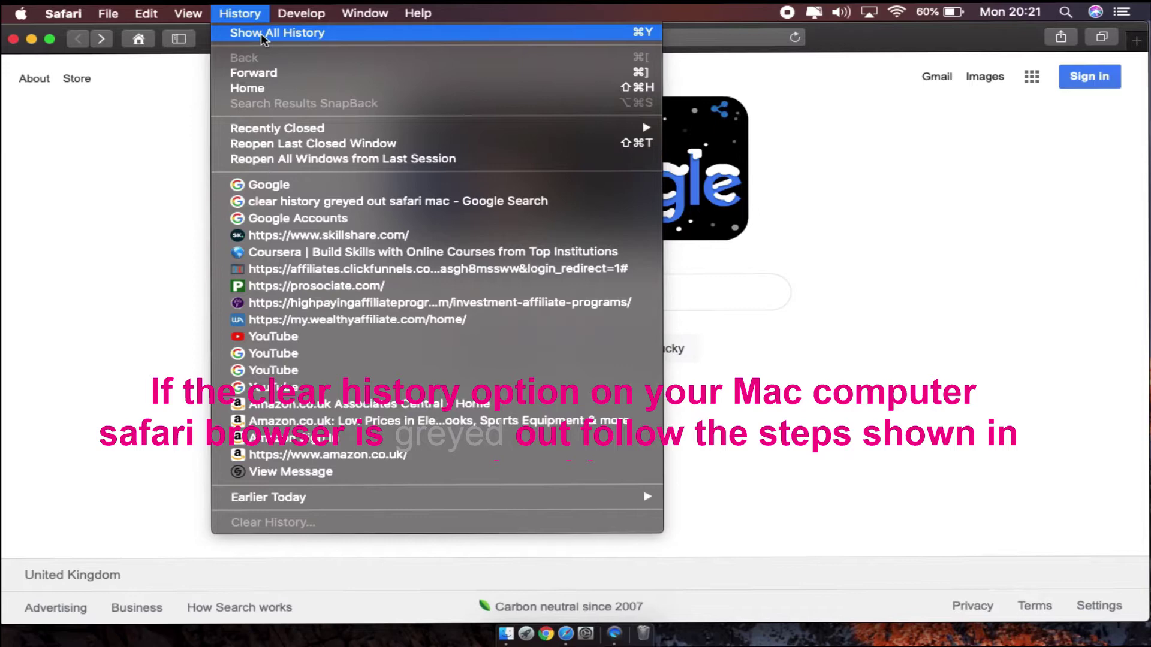
left_click(262, 35)
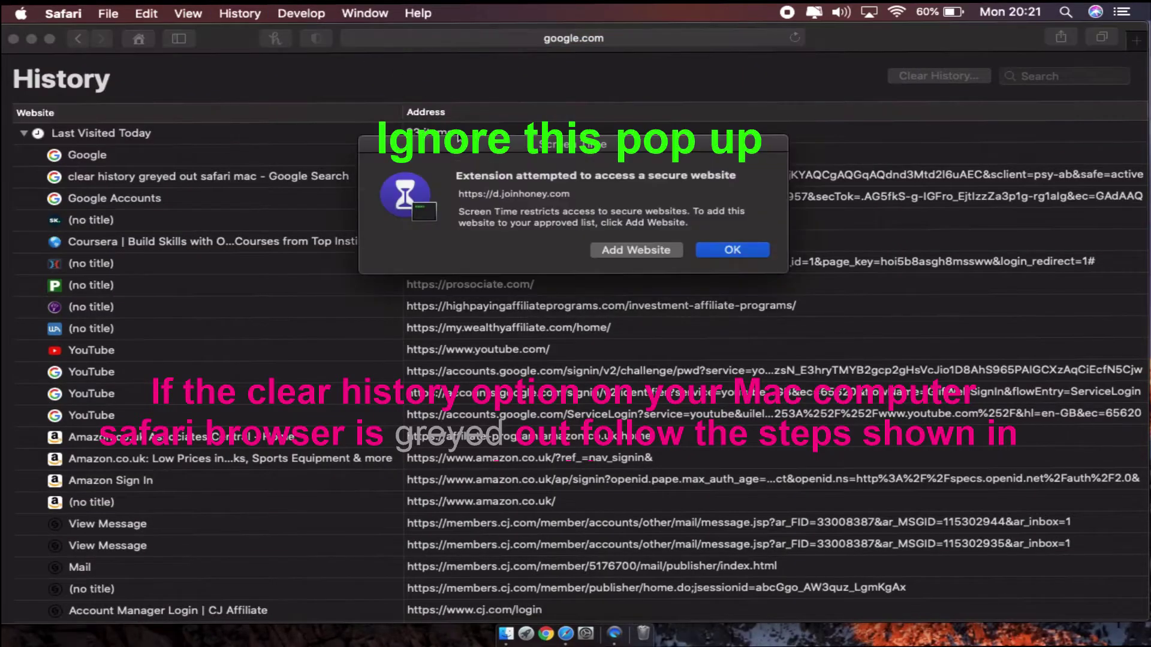
left_click(739, 255)
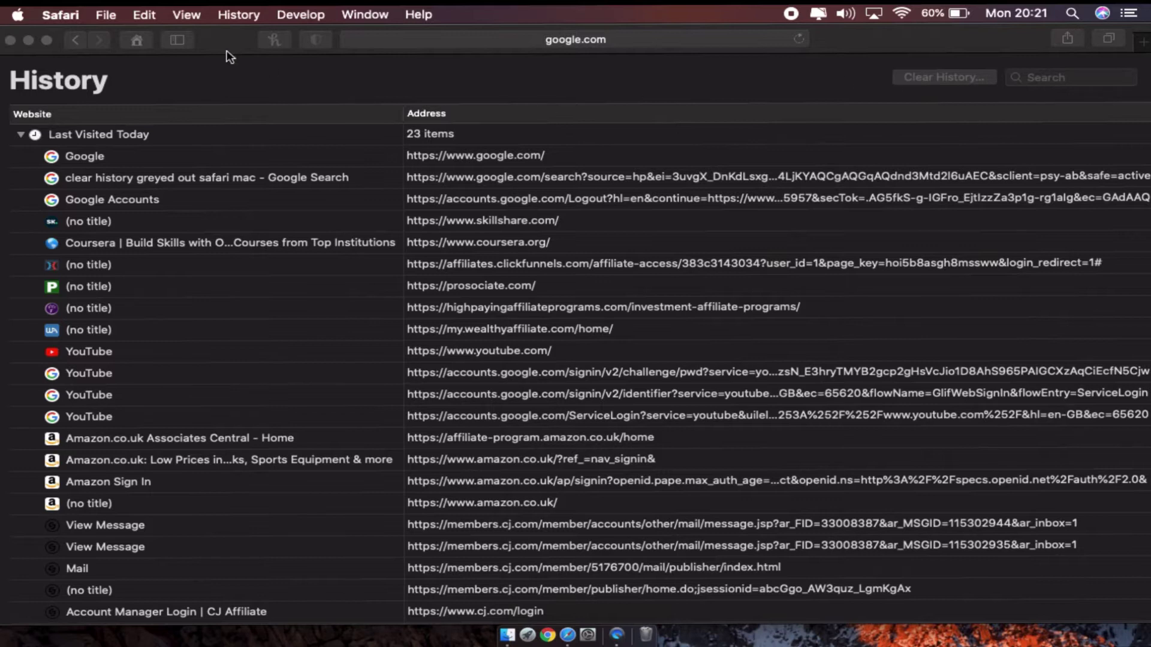
Go back to the Google home page and confirm Clear History… is greyed out in the Safari menu
left_click(138, 40)
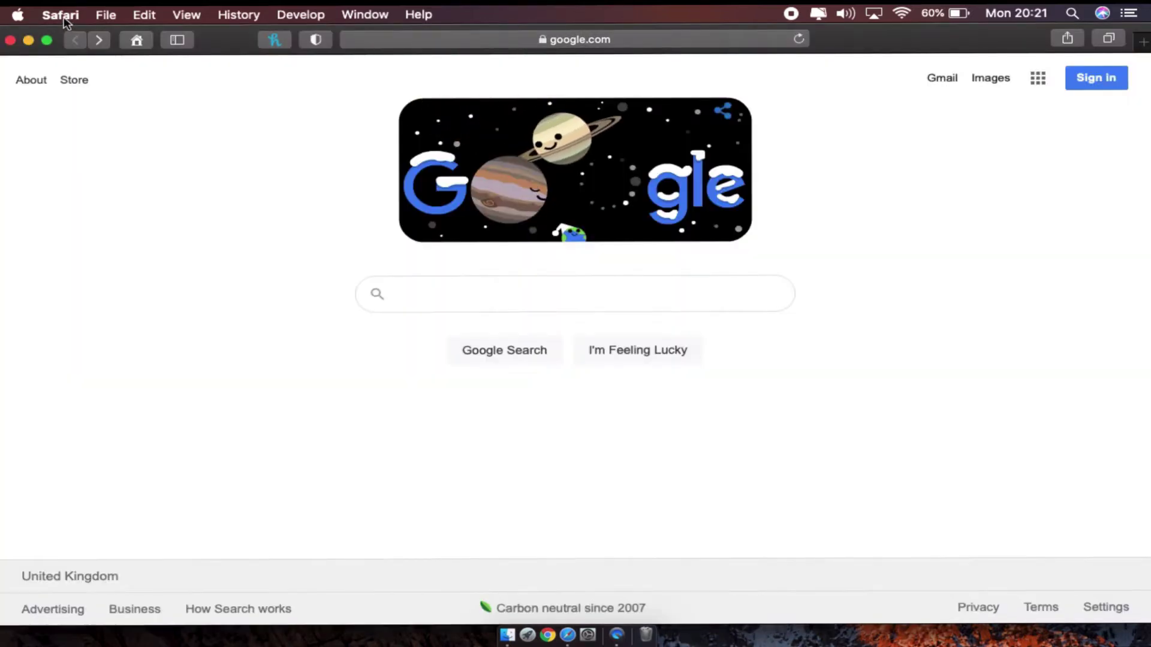
left_click(62, 18)
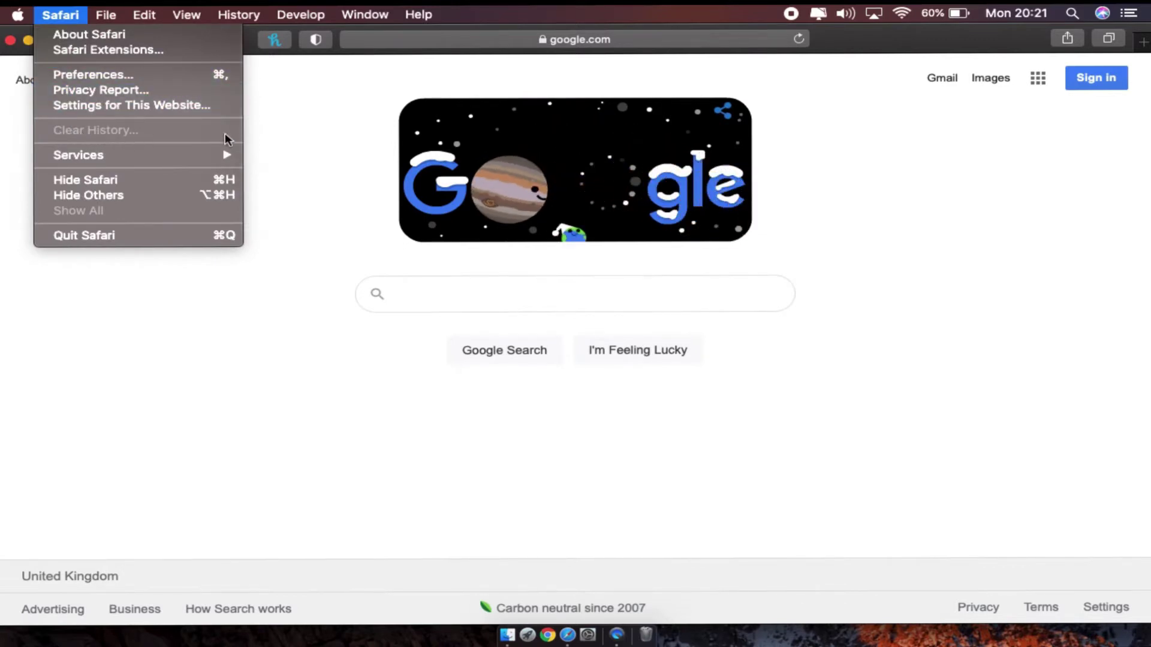
left_click(311, 142)
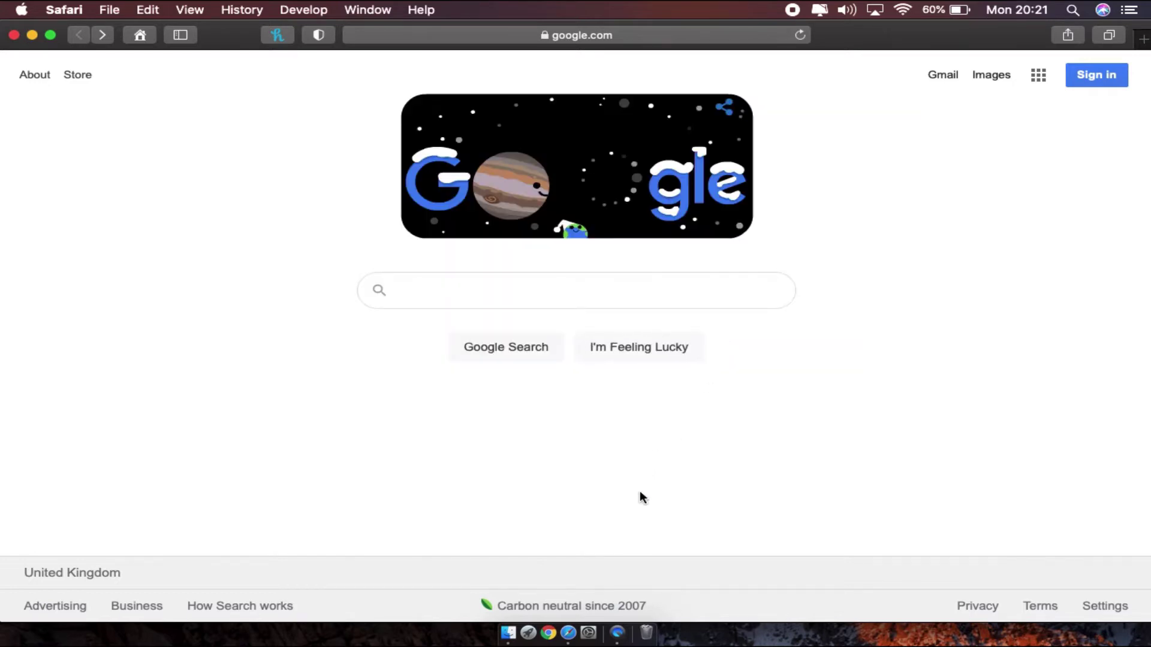
Open Screen Time's Content & Privacy pane in System Preferences, showing restrictions On with Allowed Websites Only
left_click(587, 629)
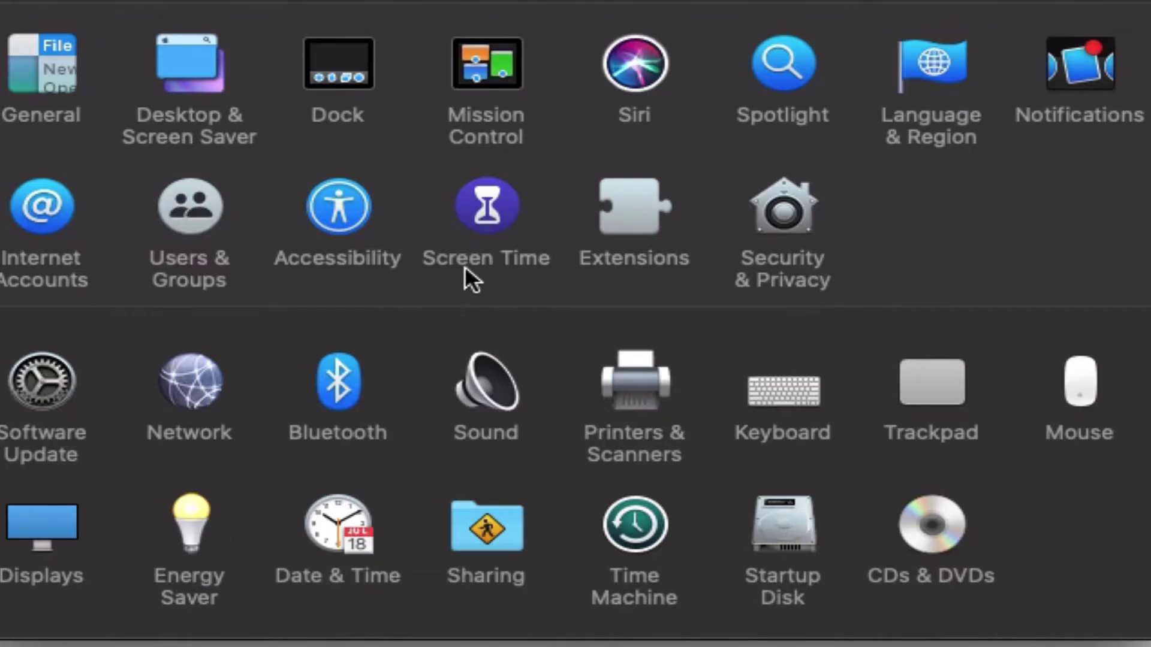
left_click(485, 216)
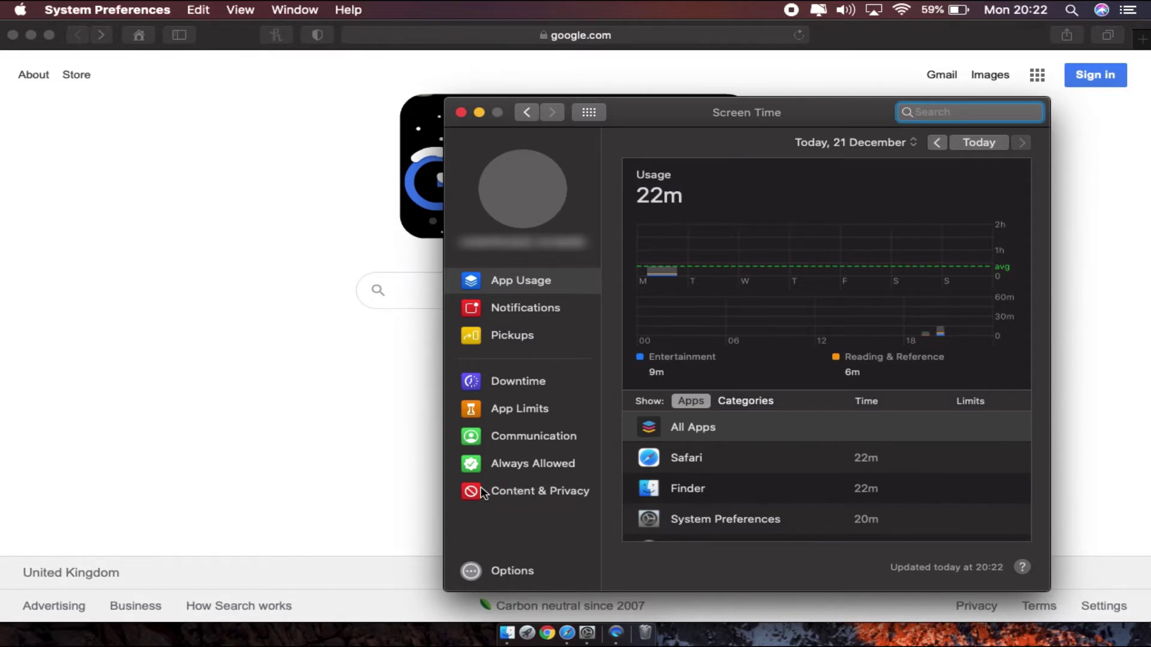
left_click(530, 491)
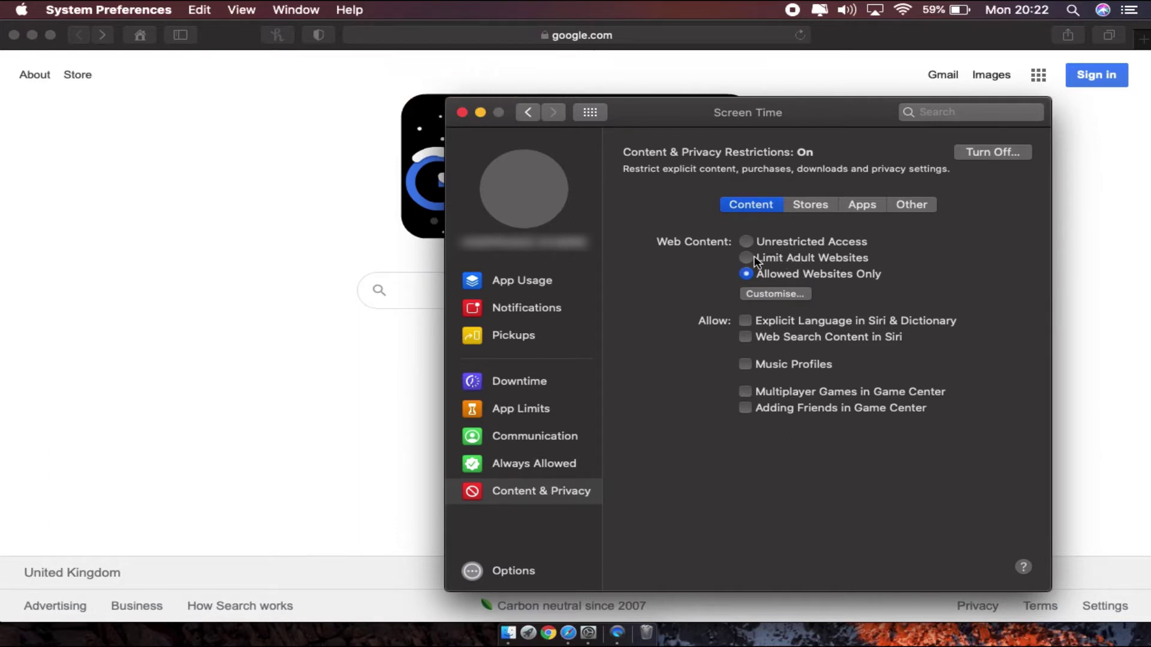
Reopen Safari's full 23-item history past the Screen Time alert, check the Screen Time window, then return
left_click(282, 228)
left_click(244, 10)
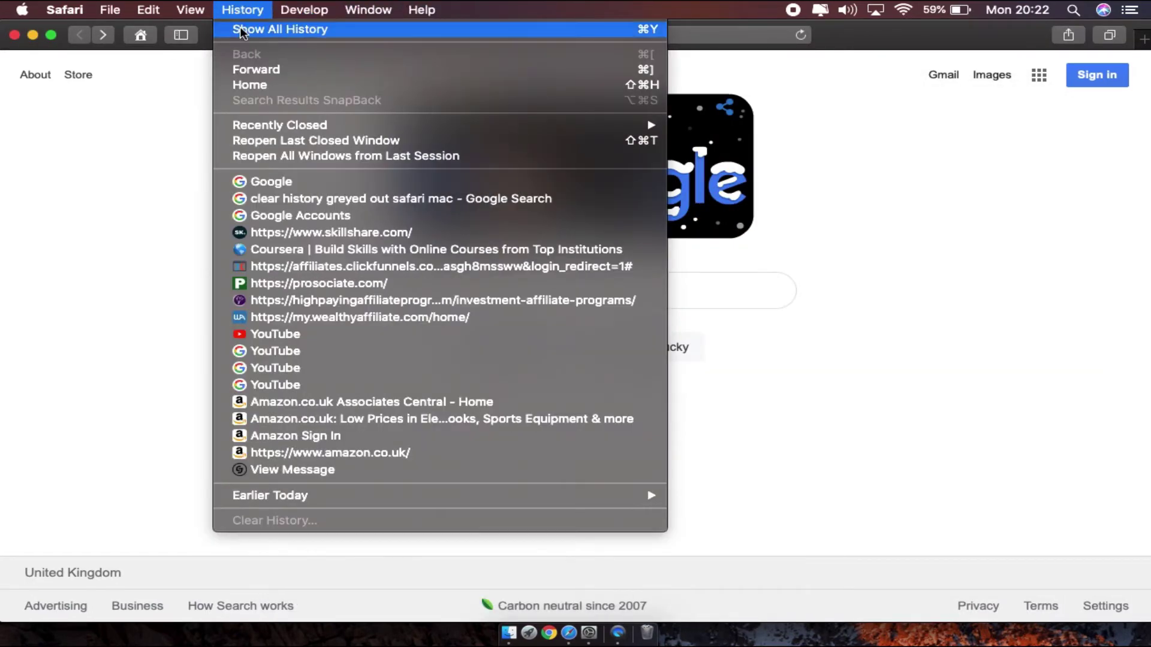
left_click(240, 28)
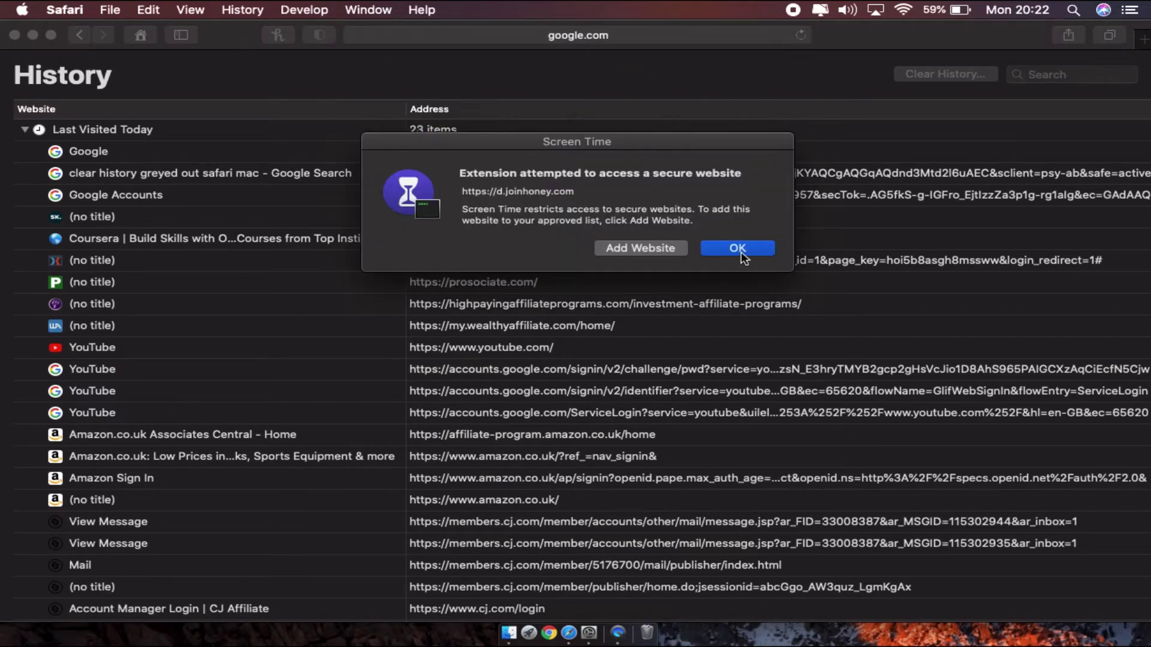
left_click(741, 251)
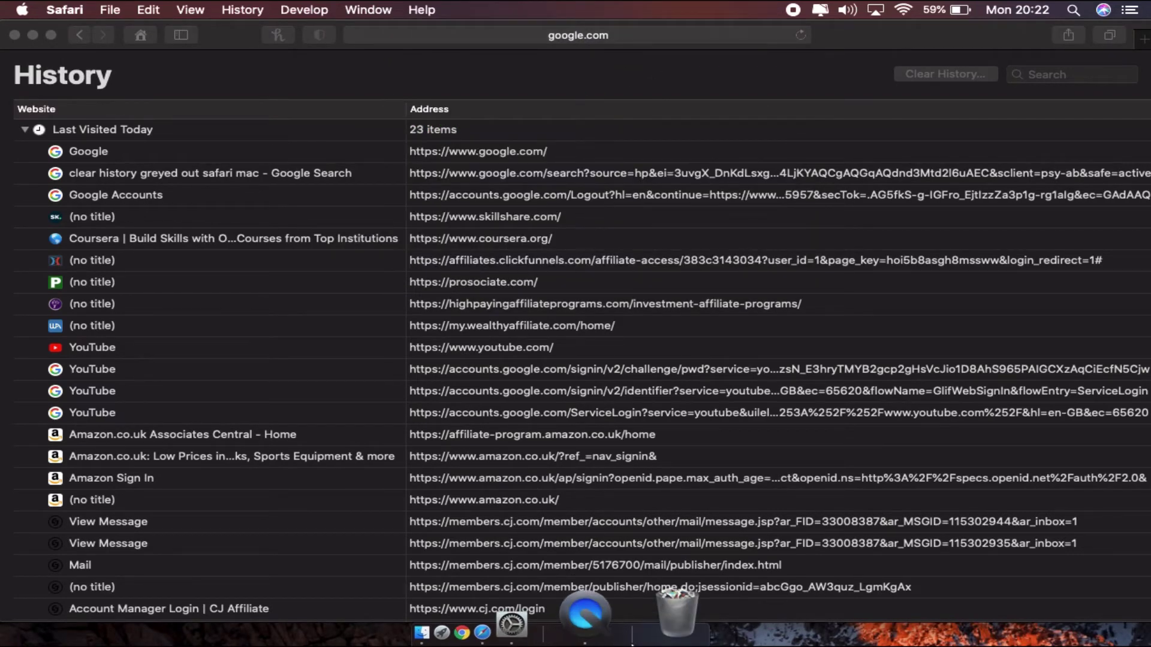
left_click(589, 621)
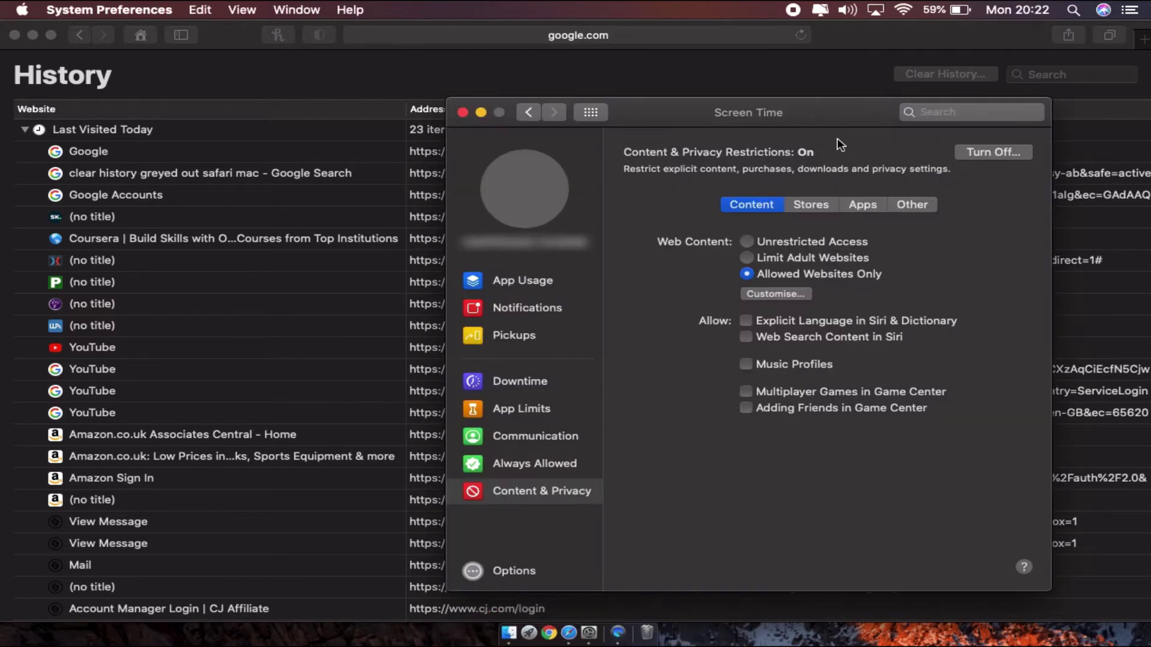
left_click(783, 77)
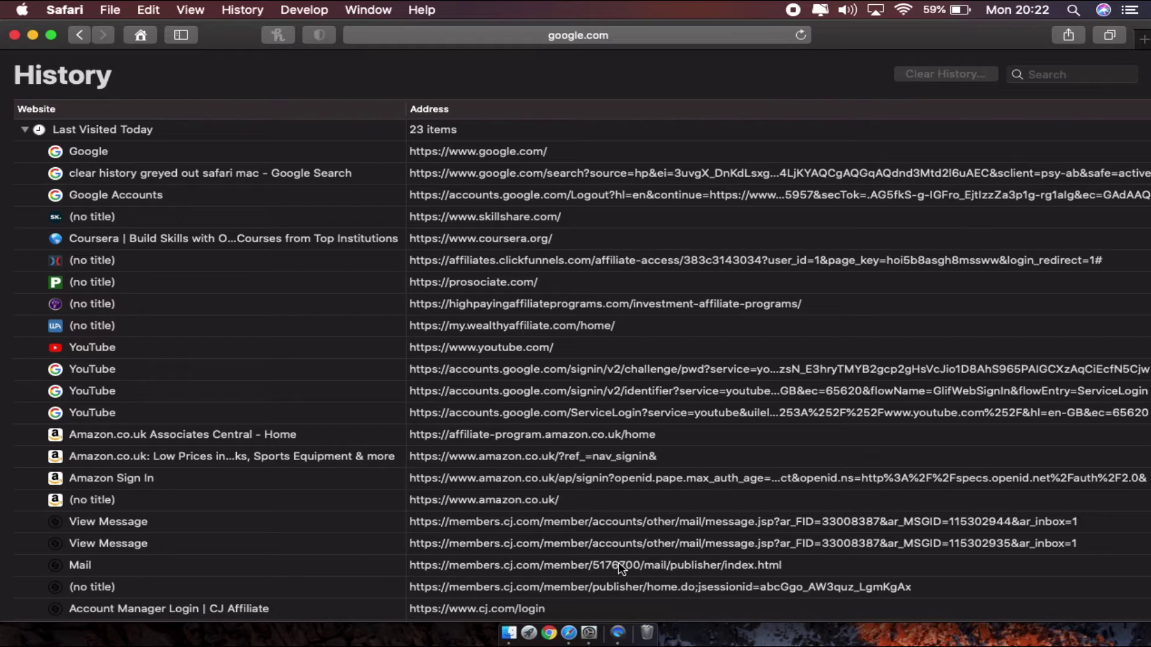
Set web content to Unrestricted Access and turn Content & Privacy restrictions Off
left_click(594, 631)
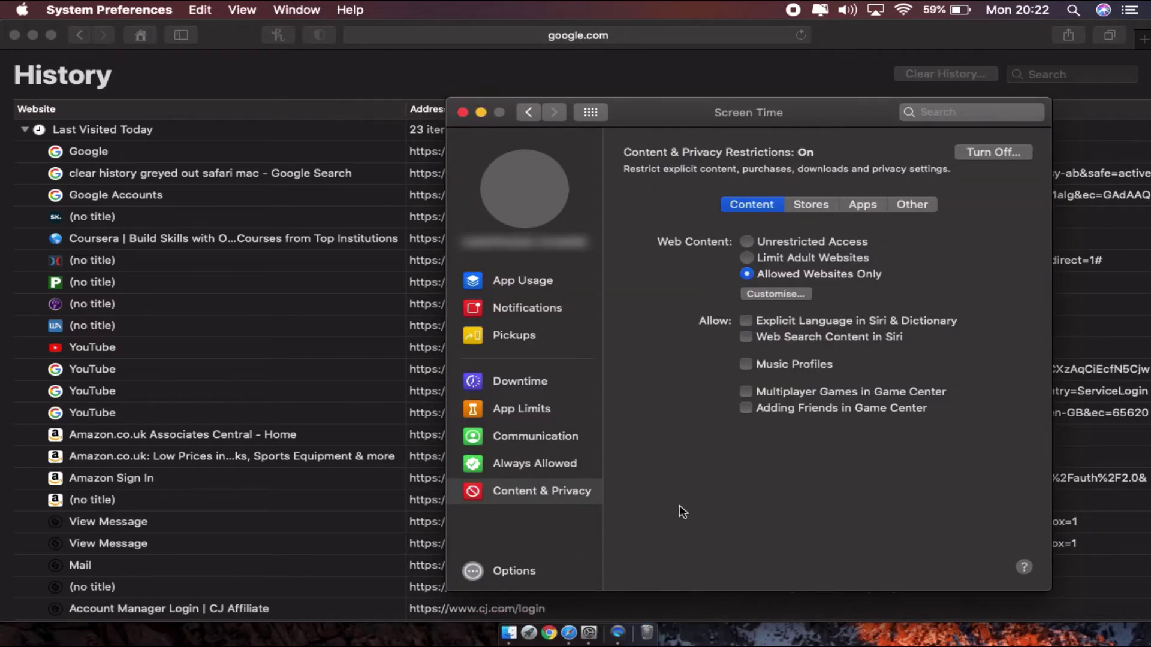
left_click(747, 258)
left_click(746, 242)
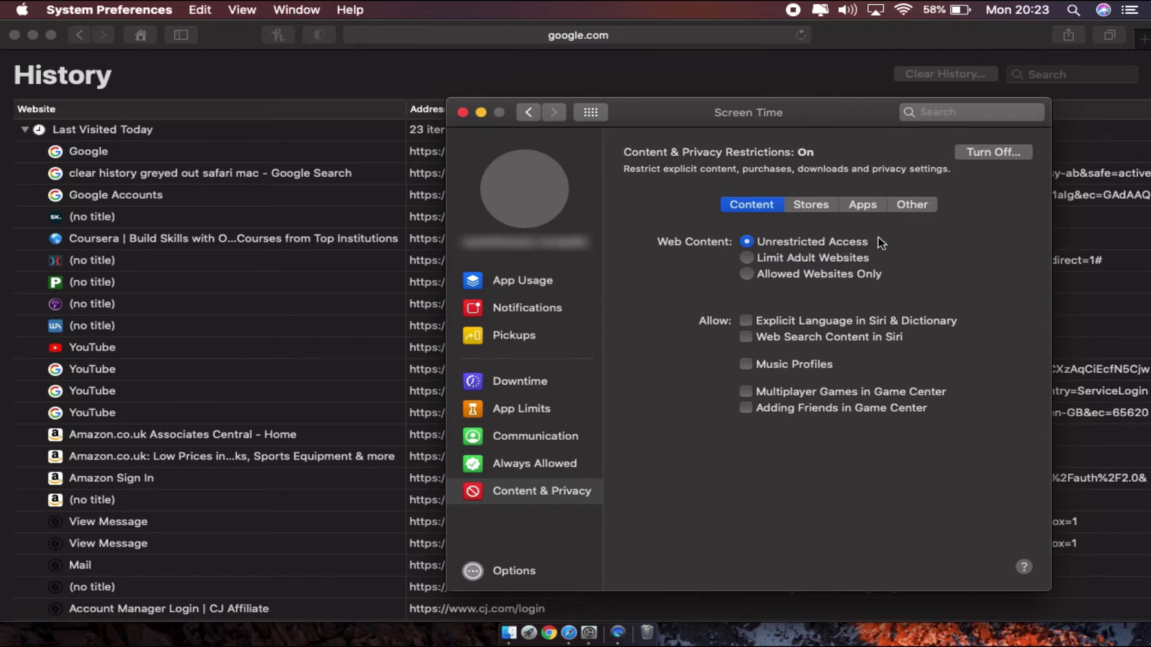
left_click(994, 152)
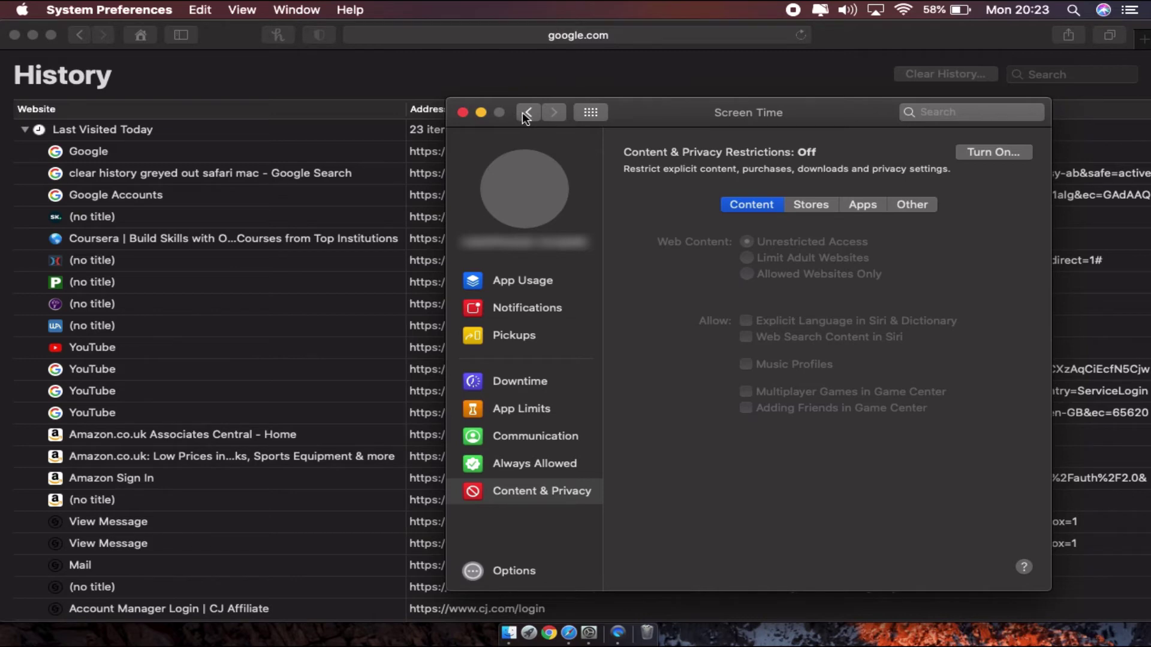
left_click(318, 80)
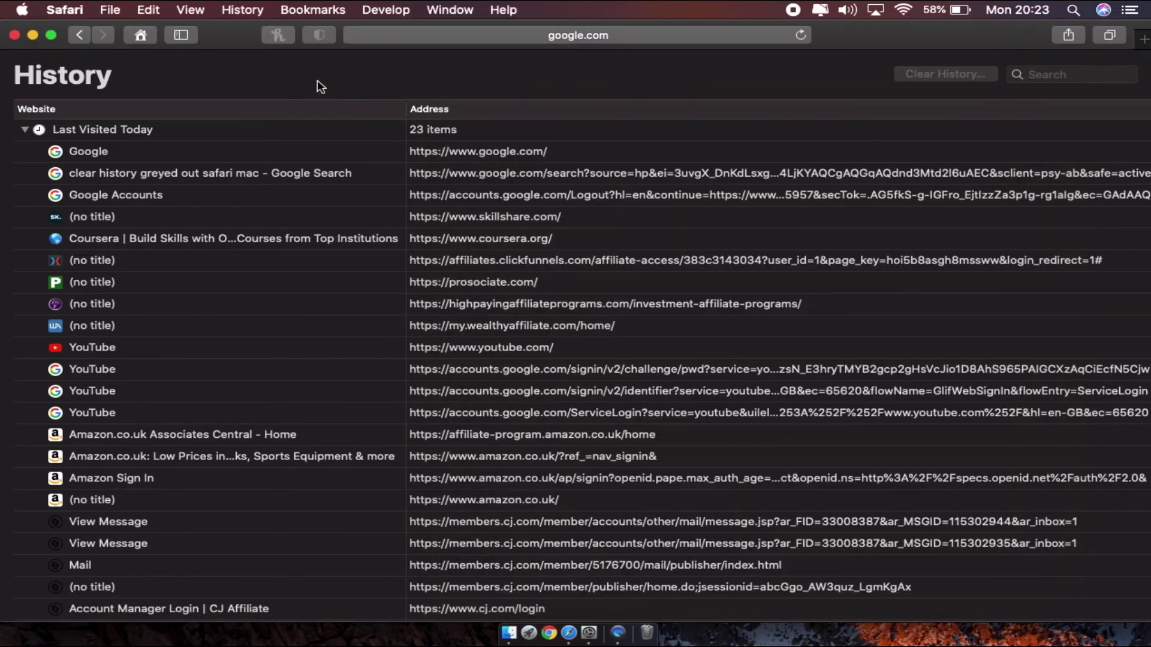
Reload, verify Clear History… is now enabled in the History menu, and reopen Show All History
left_click(800, 34)
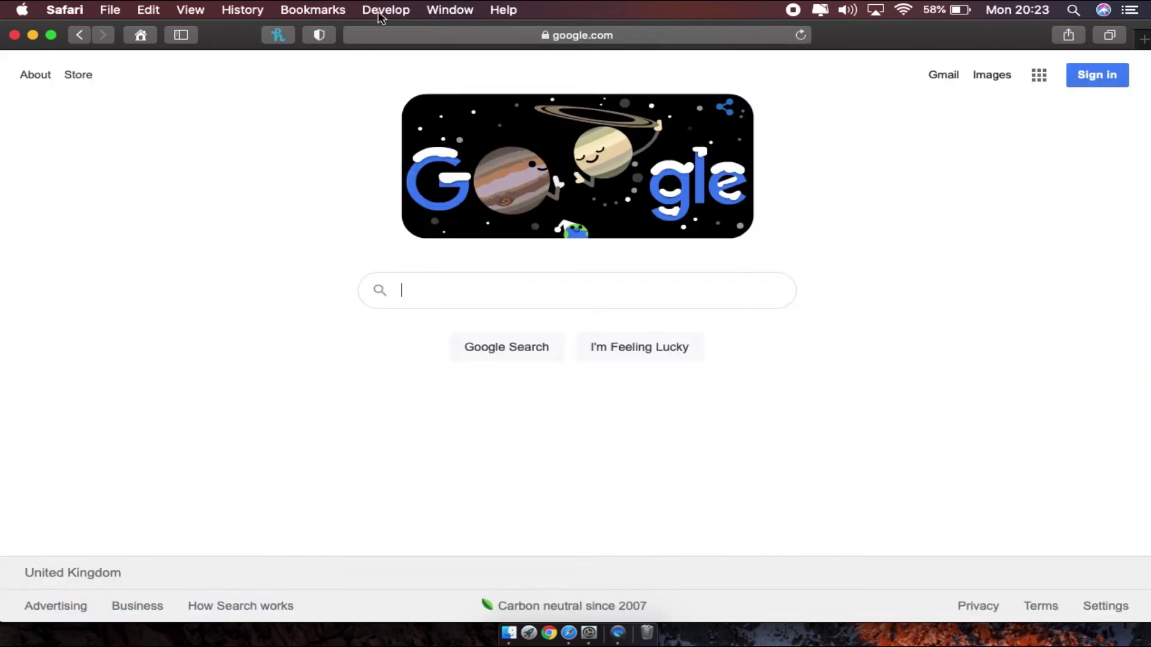
left_click(251, 11)
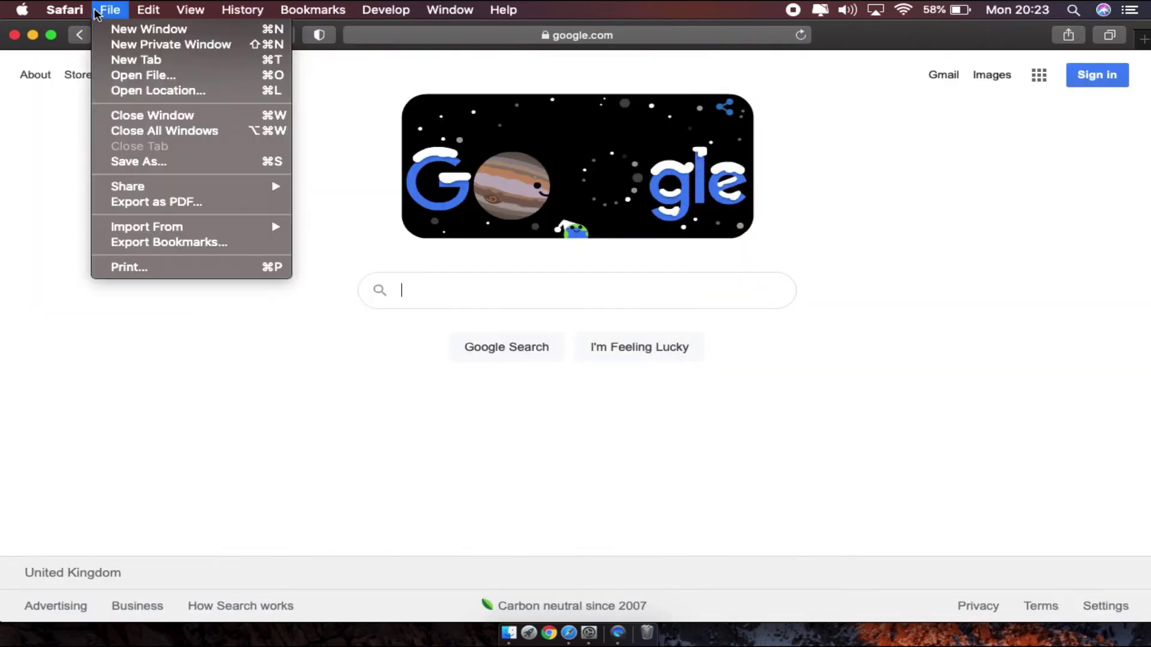
mouse_move(67, 10)
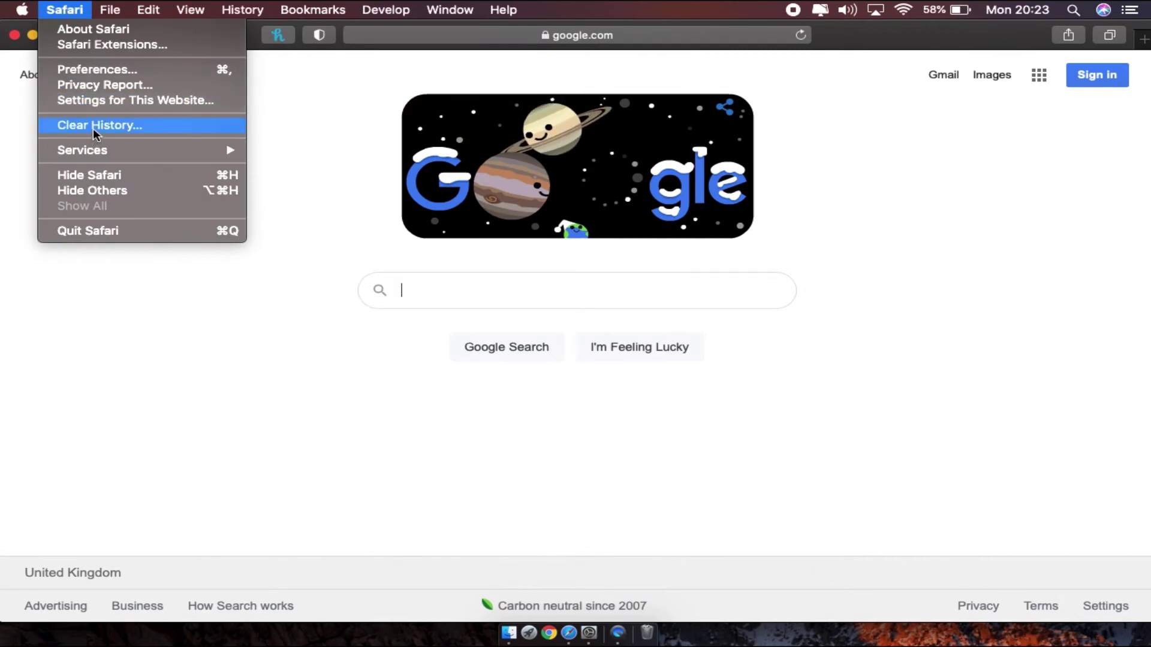
mouse_move(311, 7)
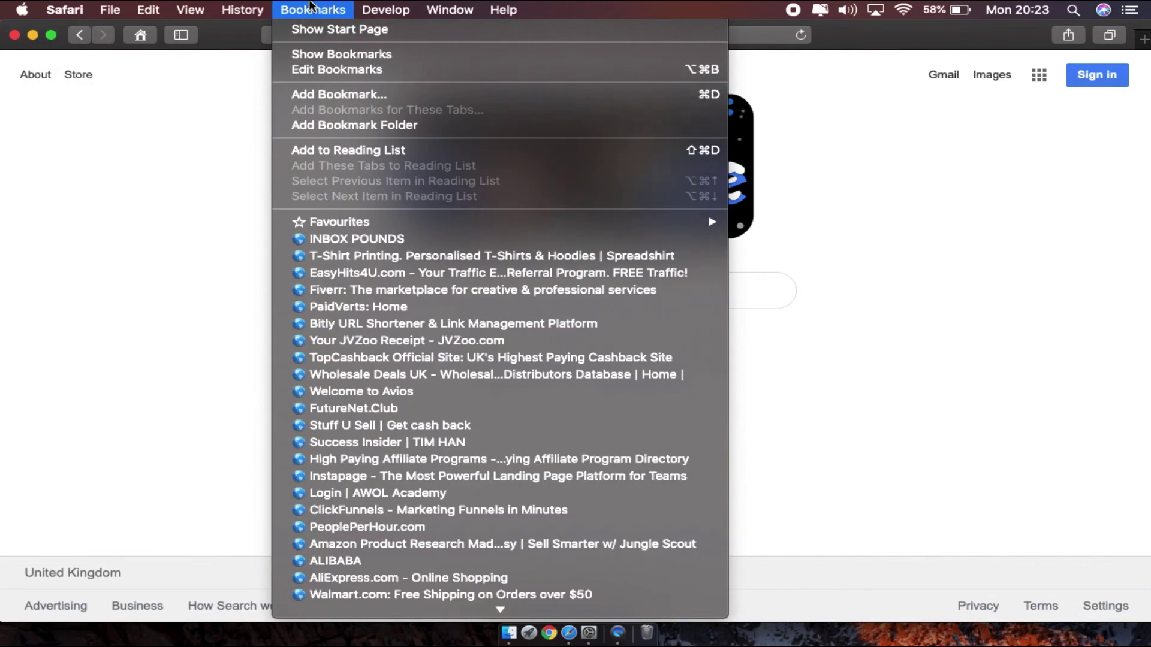
mouse_move(249, 11)
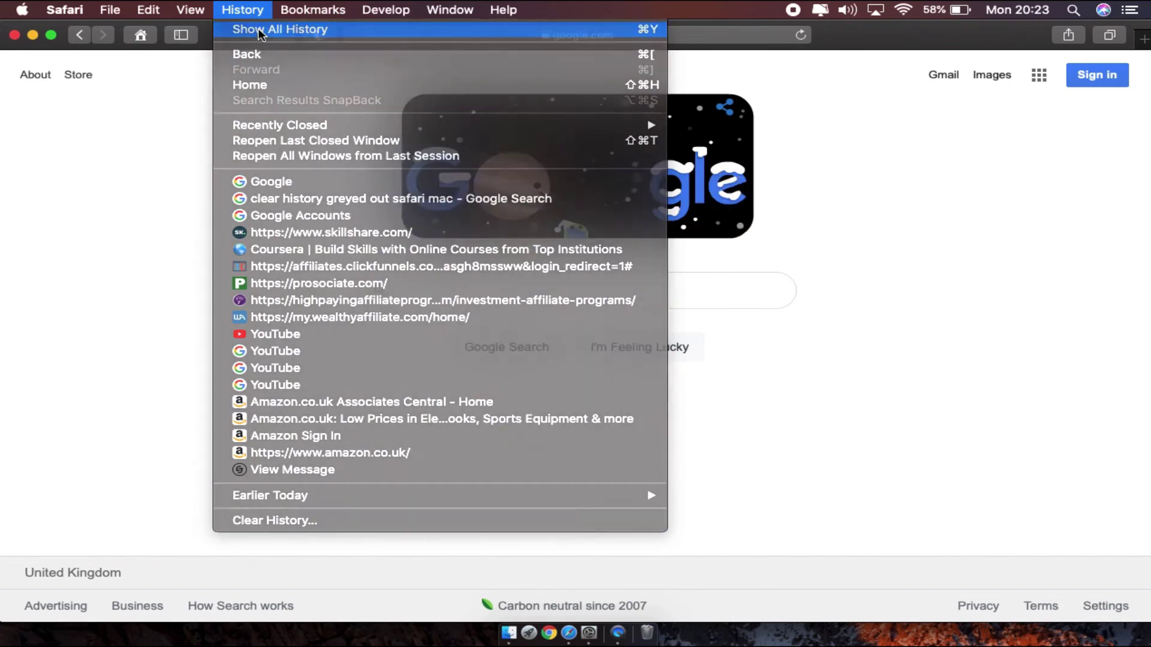
left_click(261, 32)
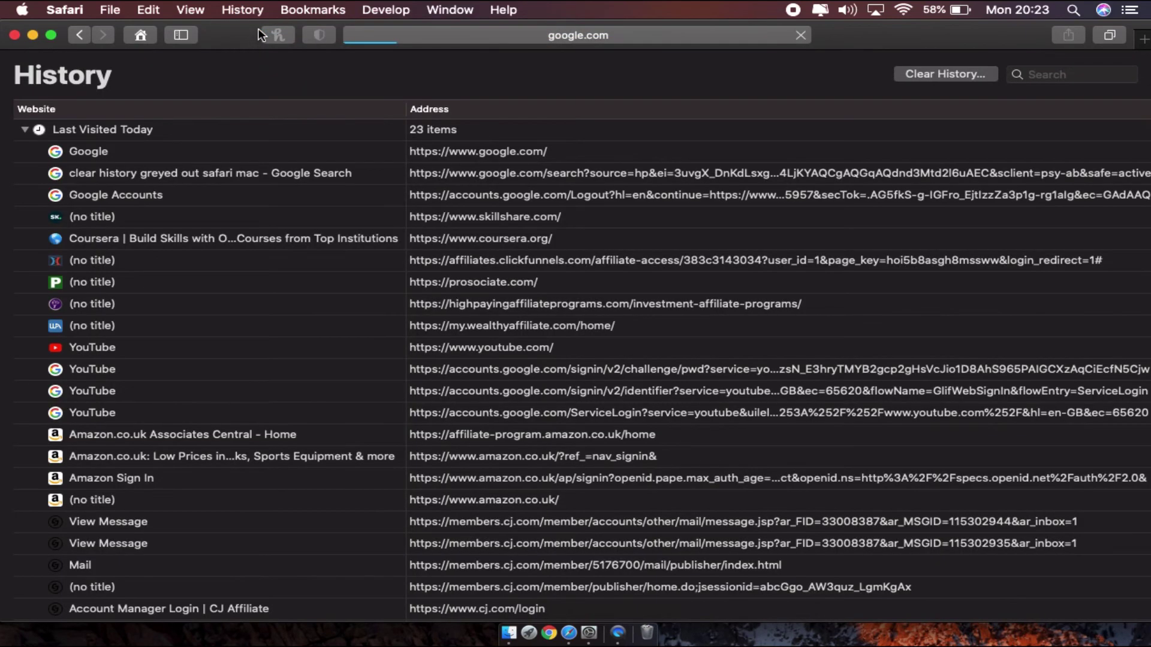
Clear all history from the History page, then again via Safari > Clear History…, removing the 23 items
left_click(928, 74)
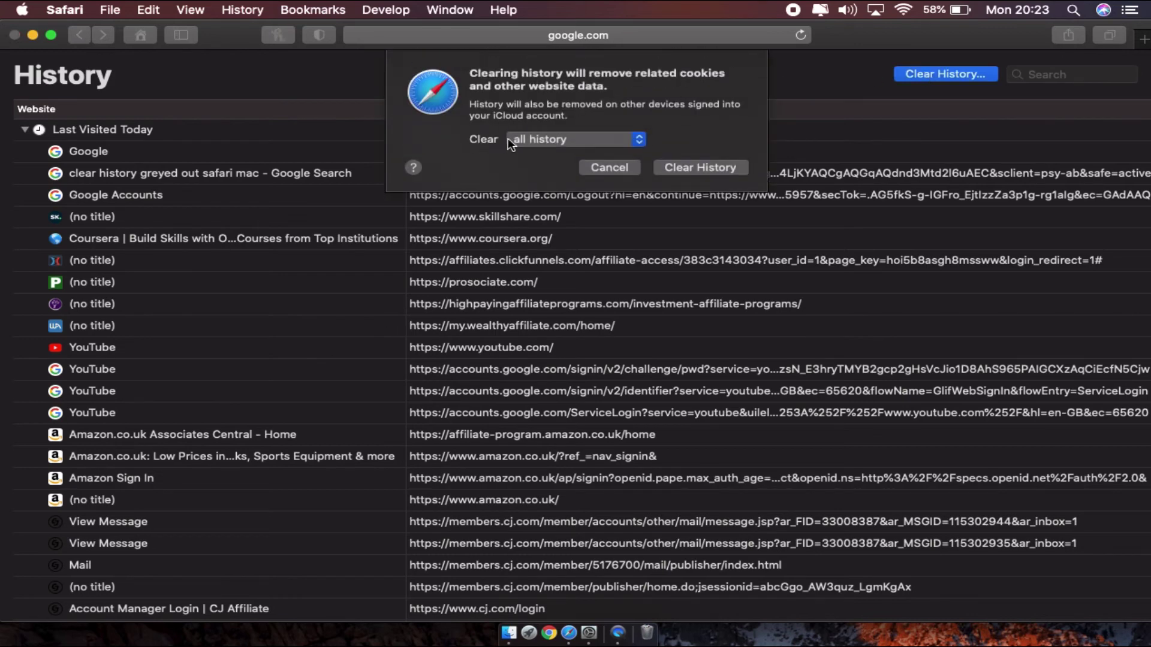
left_click(707, 171)
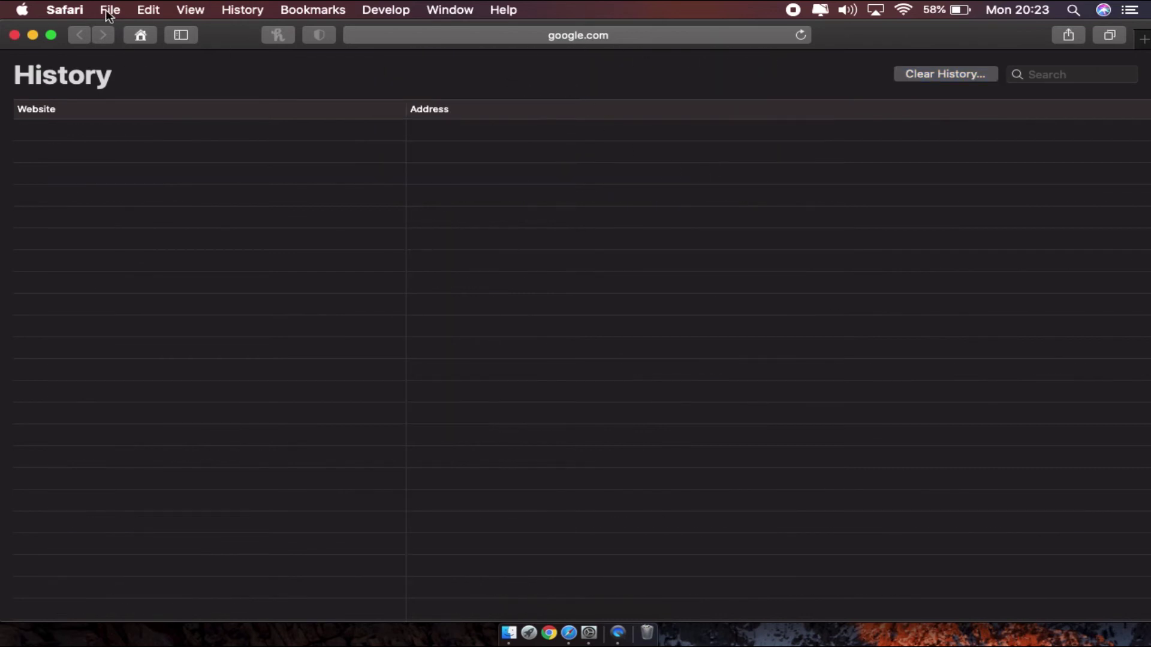
left_click(72, 11)
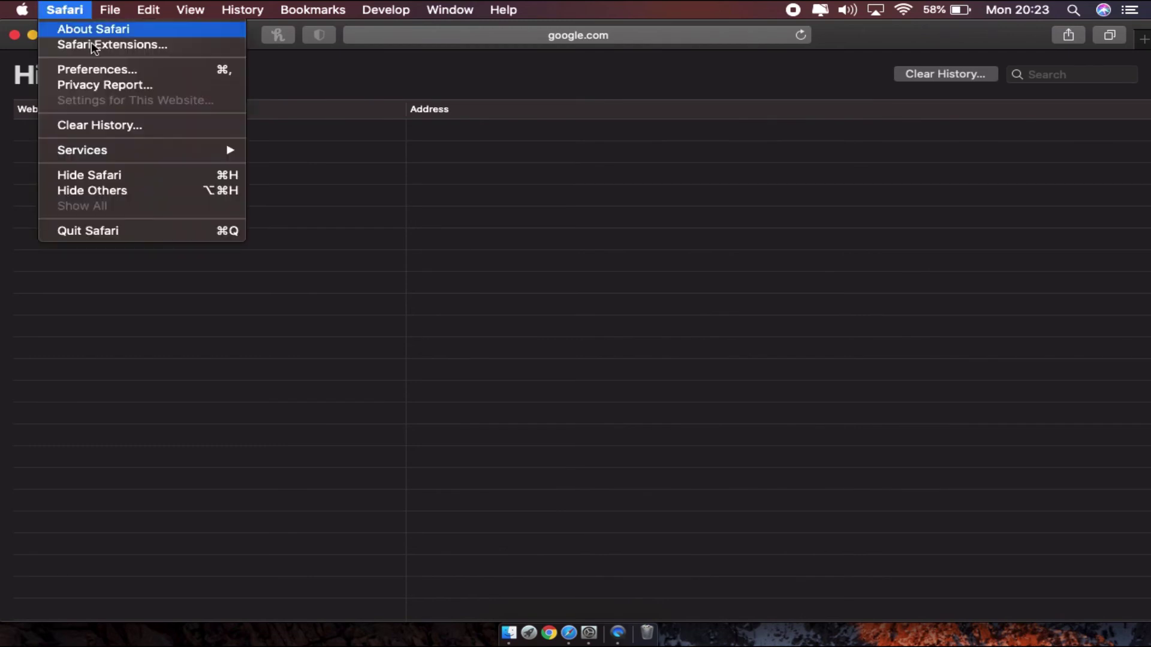
left_click(95, 126)
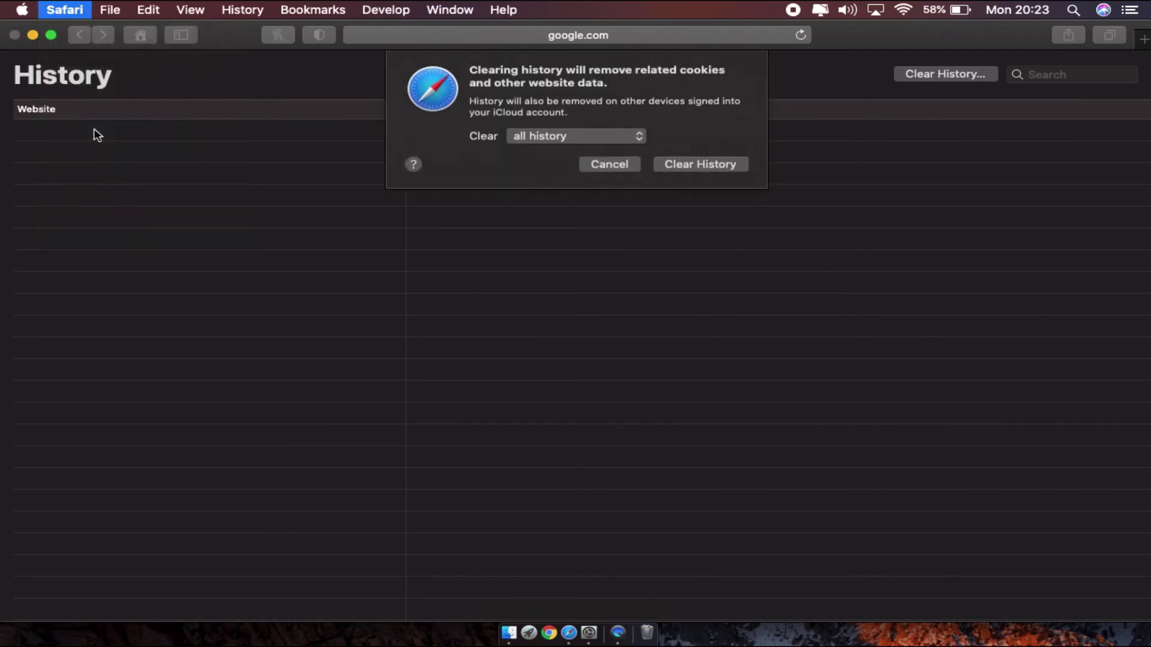
left_click(684, 168)
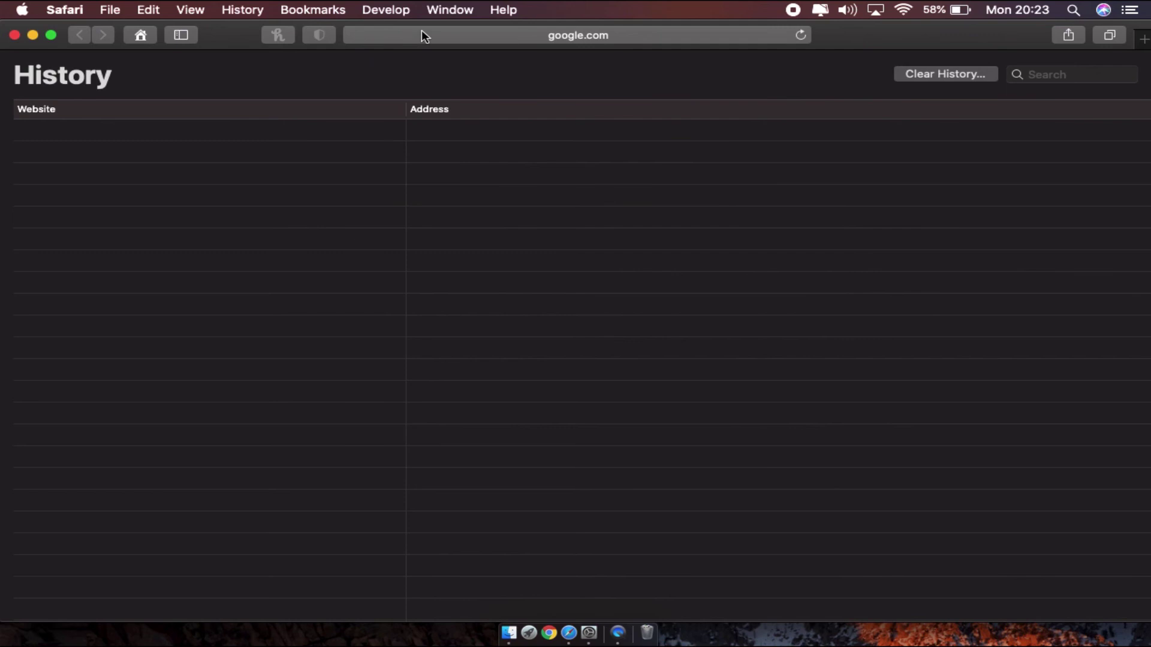
Choose History > Hide History to leave the empty History page for Google
left_click(256, 15)
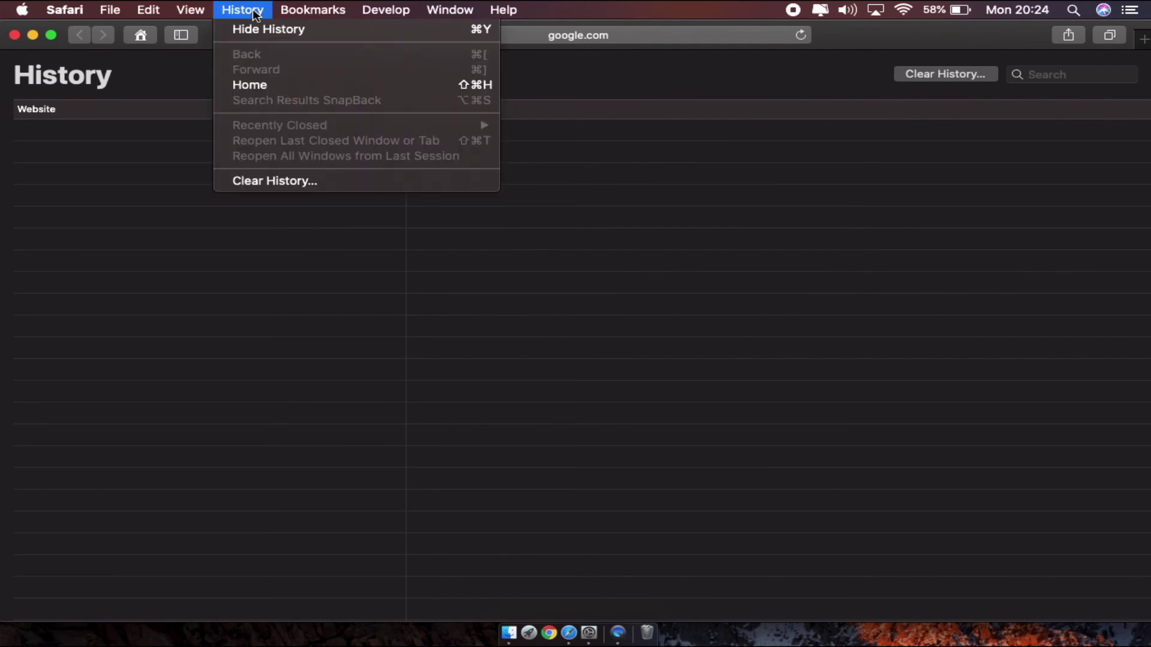
left_click(282, 31)
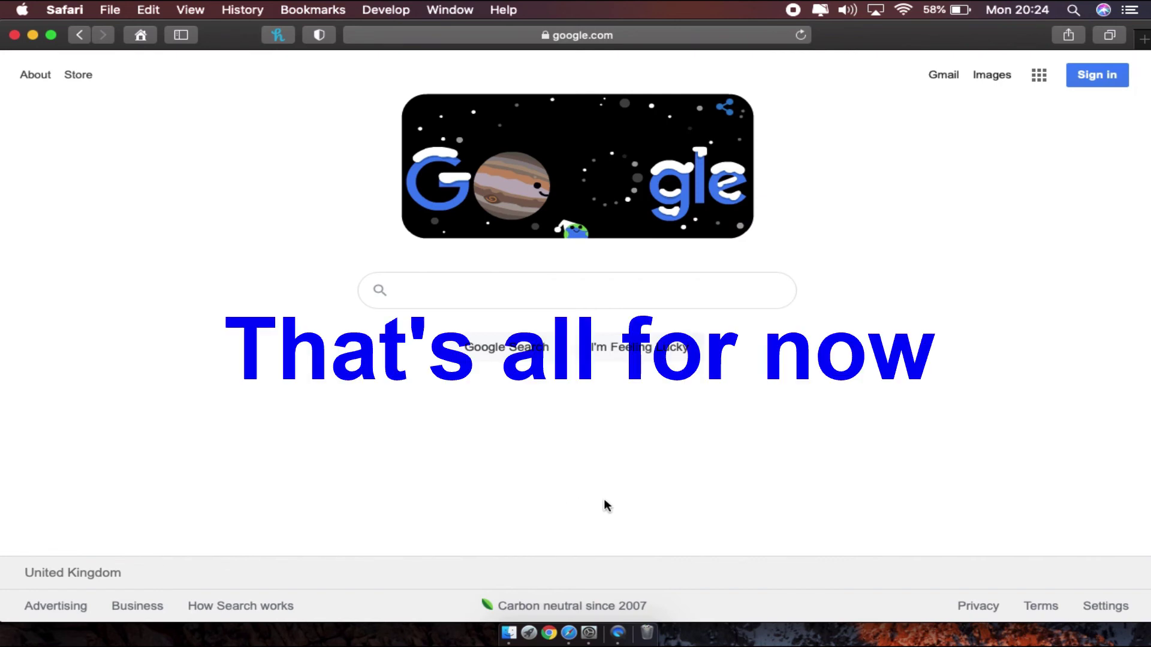